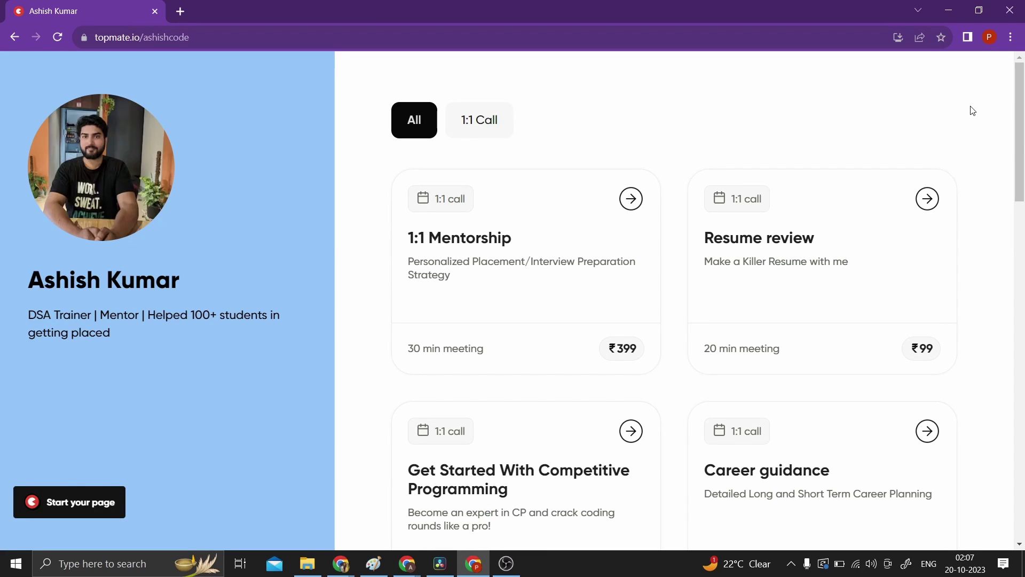
- Draft a ChatGPT prompt requesting LaTeX resume code, with the user's name on a second line
{"action": "scroll", "coordinate": [972, 111], "scroll_direction": "down", "scroll_amount": 7}
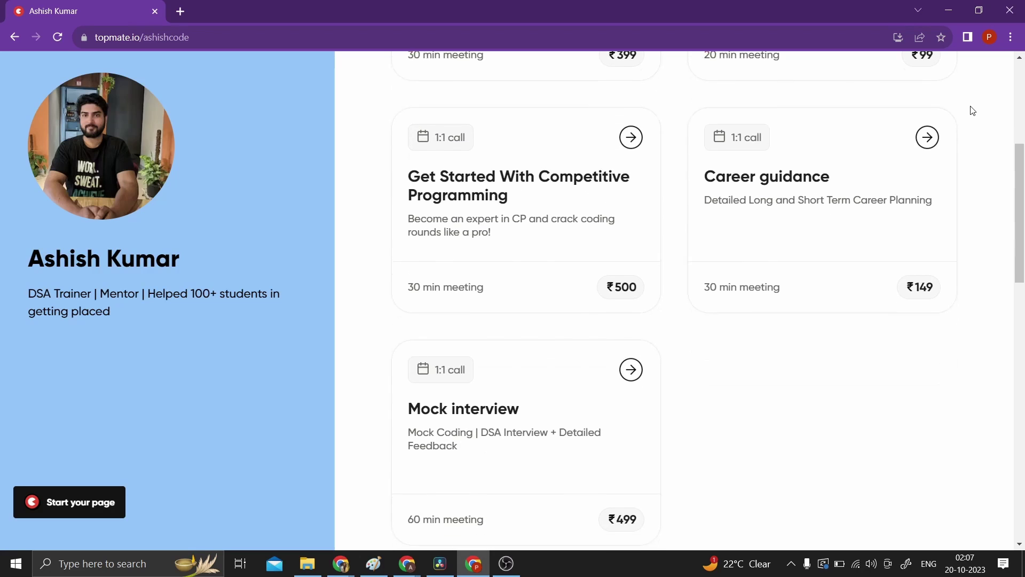
{"action": "scroll", "coordinate": [973, 110], "scroll_direction": "down", "scroll_amount": 5}
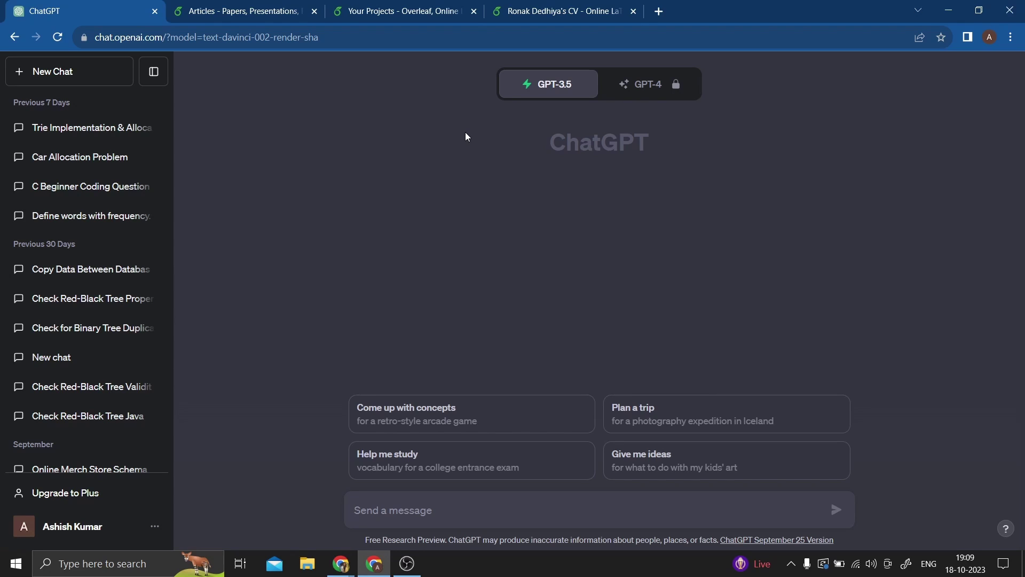
{"action": "left_click", "coordinate": [410, 507]}
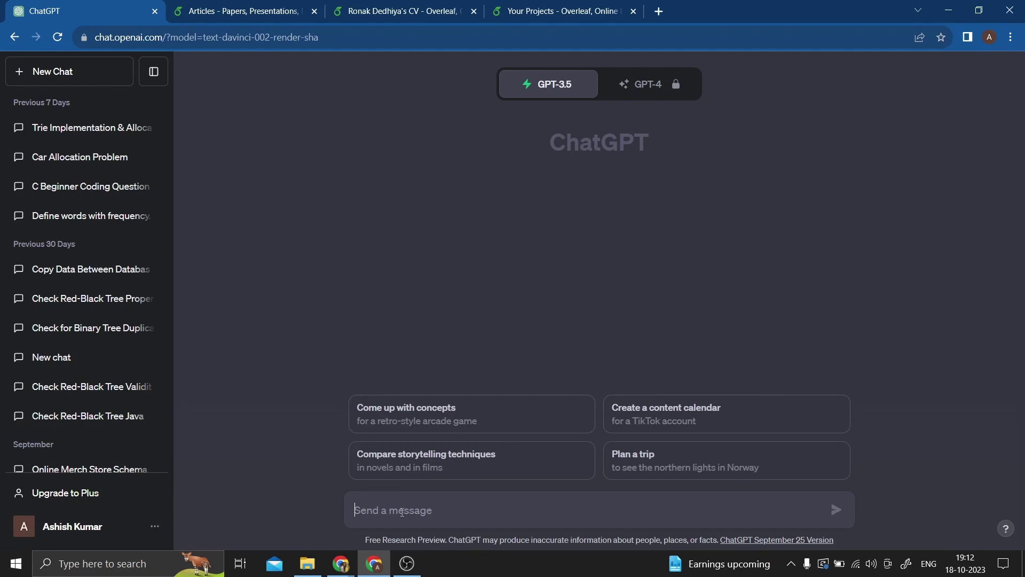
{"action": "type", "text": "Give me a latex code for my resume:"}
{"action": "key", "text": "shift+Return"}
{"action": "type", "text": "My "}
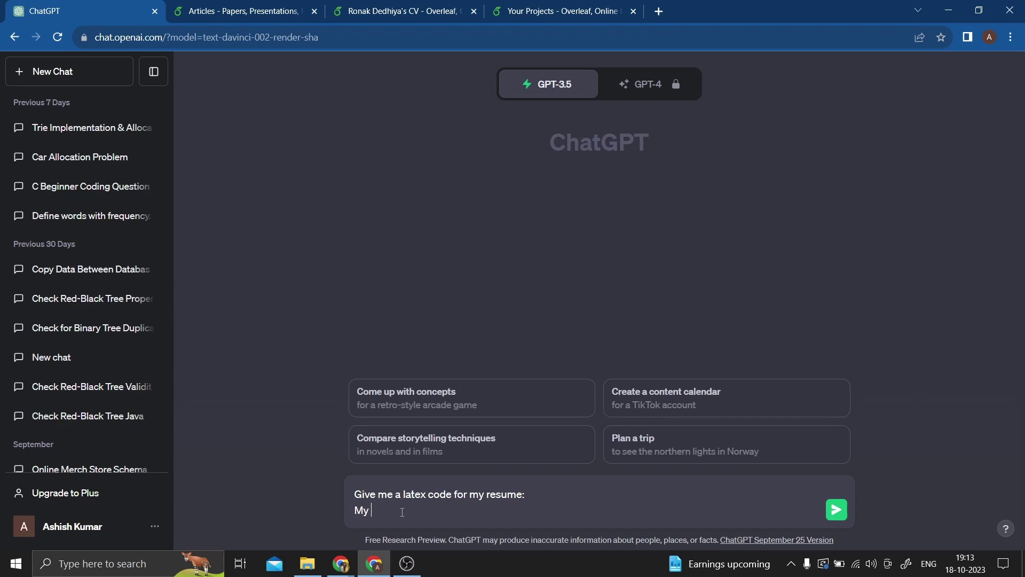
{"action": "type", "text": "Name: Ashish Kumar"}
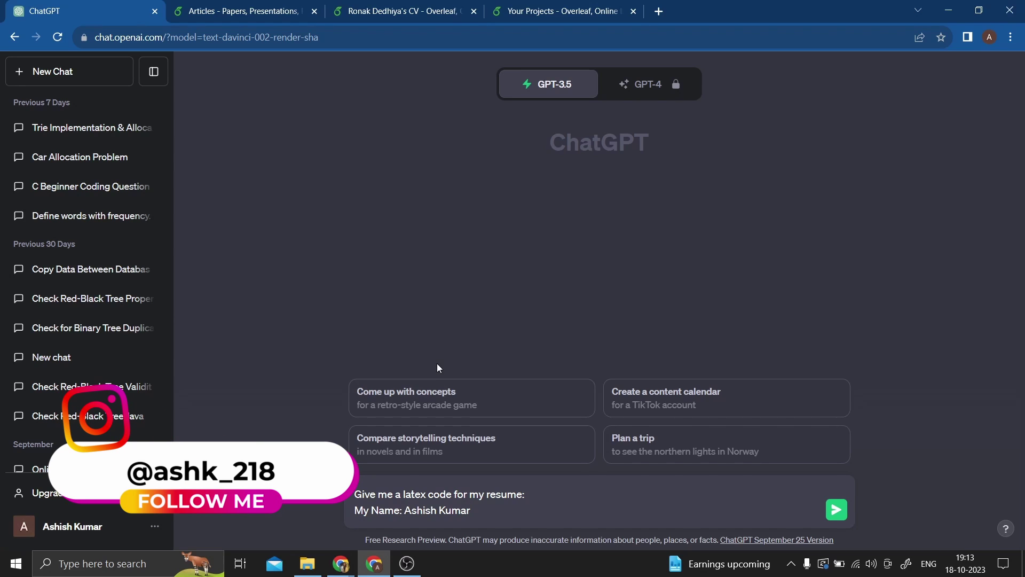
{"action": "left_click", "coordinate": [377, 5]}
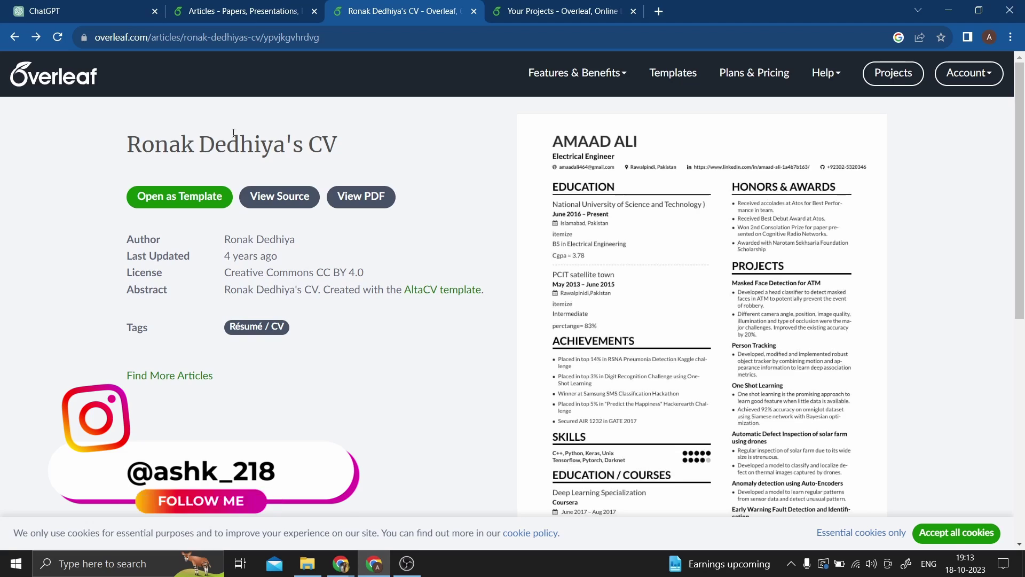
- Create a new Overleaf project from the AltaCV CV example using Open as Template
{"action": "left_click", "coordinate": [189, 195]}
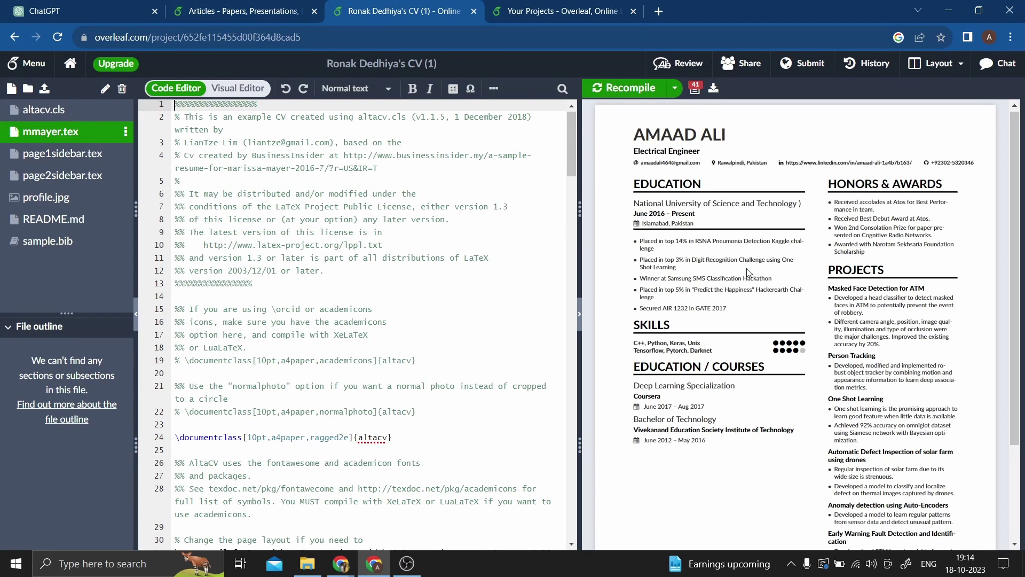
- Replace the template's name in \name{} on line 63 with the user's name
{"action": "scroll", "coordinate": [760, 279], "scroll_direction": "down", "scroll_amount": 2}
{"action": "scroll", "coordinate": [759, 279], "scroll_direction": "up", "scroll_amount": 2}
{"action": "scroll", "coordinate": [759, 279], "scroll_direction": "down", "scroll_amount": 2}
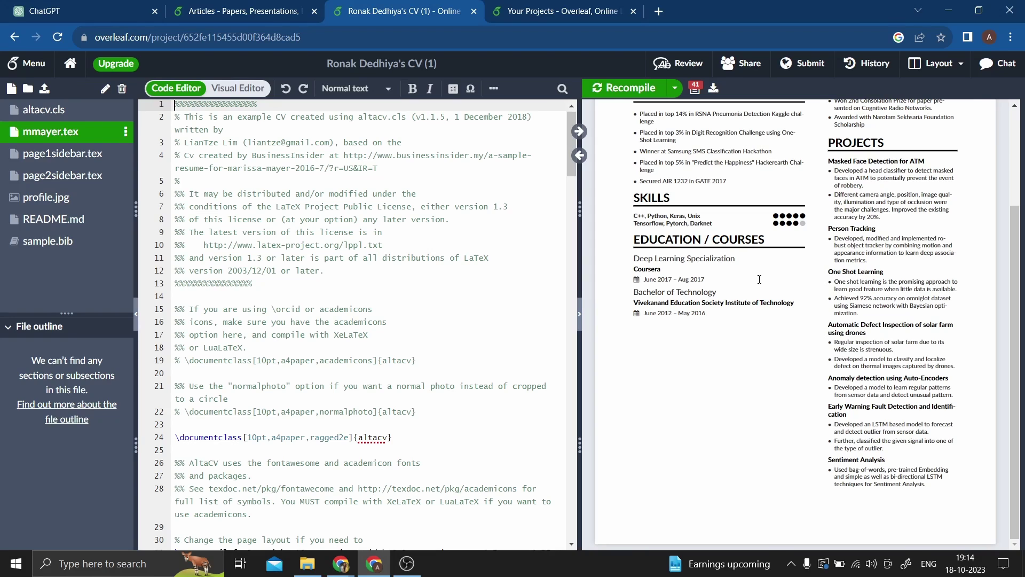
{"action": "scroll", "coordinate": [281, 367], "scroll_direction": "down", "scroll_amount": 10}
{"action": "scroll", "coordinate": [281, 367], "scroll_direction": "down", "scroll_amount": 3}
{"action": "left_click", "coordinate": [247, 253]}
{"action": "key", "text": "BackSpace"}
{"action": "key", "text": "BackSpace"}
{"action": "key", "text": "BackSpace"}
{"action": "key", "text": "BackSpace"}
{"action": "key", "text": "BackSpace"}
{"action": "key", "text": "BackSpace"}
{"action": "key", "text": "BackSpace"}
{"action": "key", "text": "BackSpace"}
{"action": "type", "text": "shish Kumar"}
- Change the tagline to 'Software Engineer' and recompile the PDF preview
{"action": "left_click_drag", "start_coordinate": [266, 266], "coordinate": [218, 265]}
{"action": "type", "text": "Software"}
{"action": "left_click", "coordinate": [614, 88]}
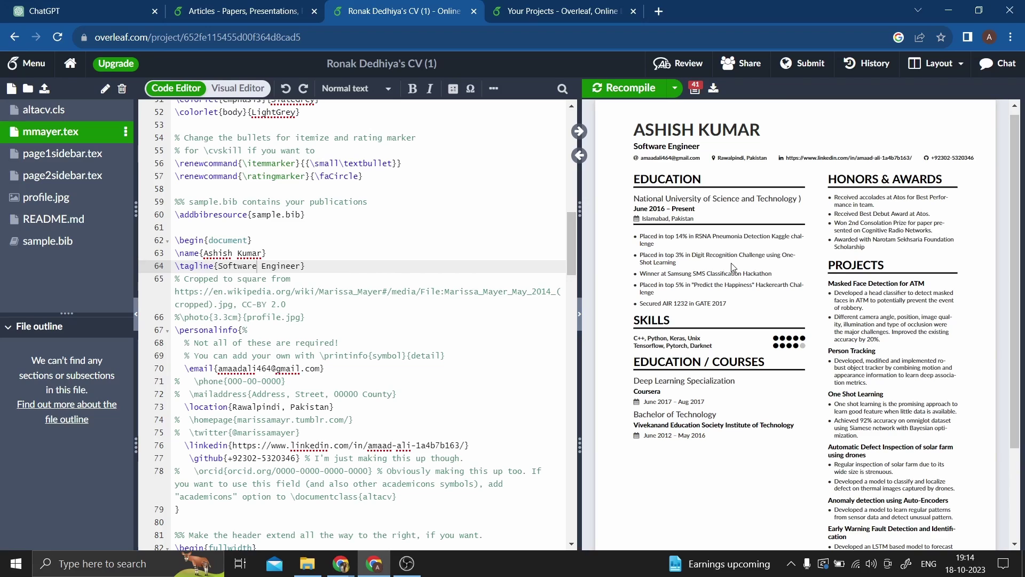
{"action": "left_click", "coordinate": [276, 291]}
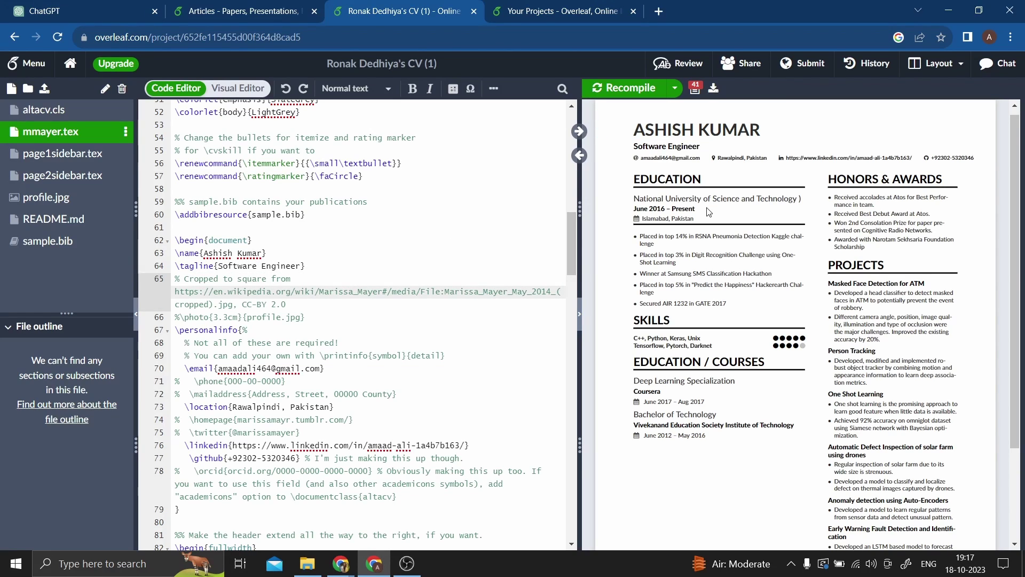
{"action": "left_click", "coordinate": [243, 11]}
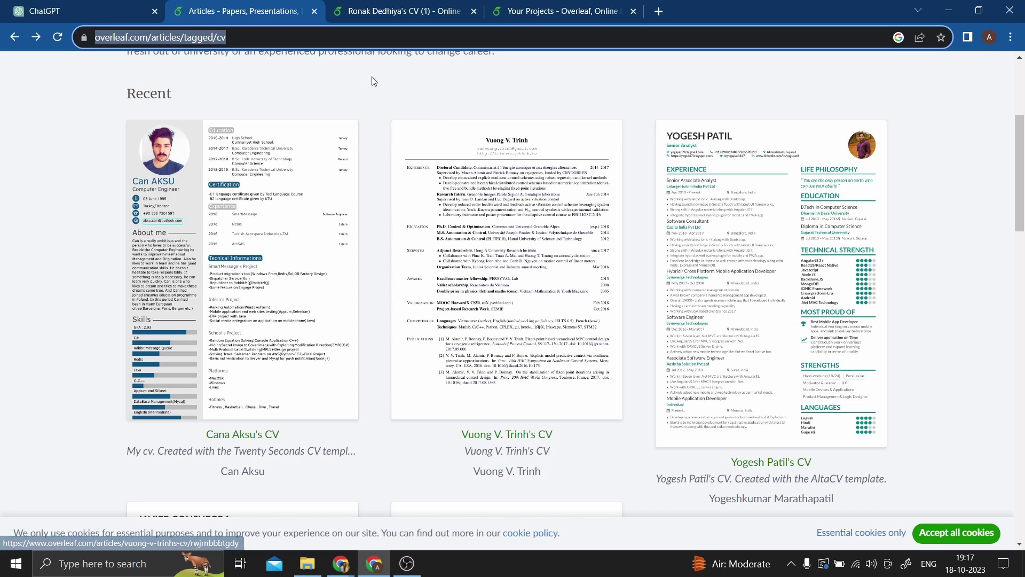
- Browse the Résumé / CV template gallery, then go back to the edited CV project
{"action": "double_click", "coordinate": [330, 38]}
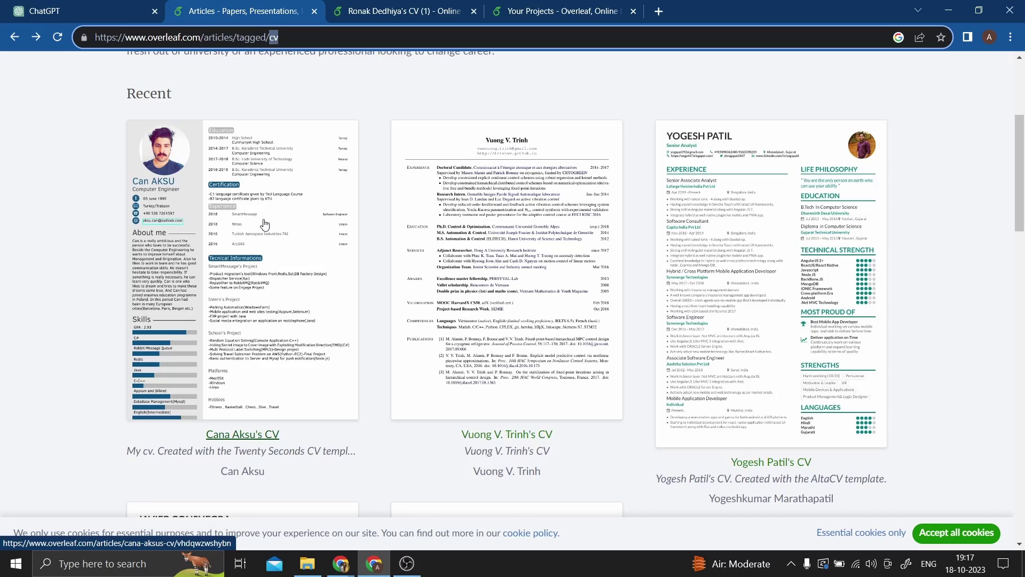
{"action": "scroll", "coordinate": [710, 235], "scroll_direction": "down", "scroll_amount": 10}
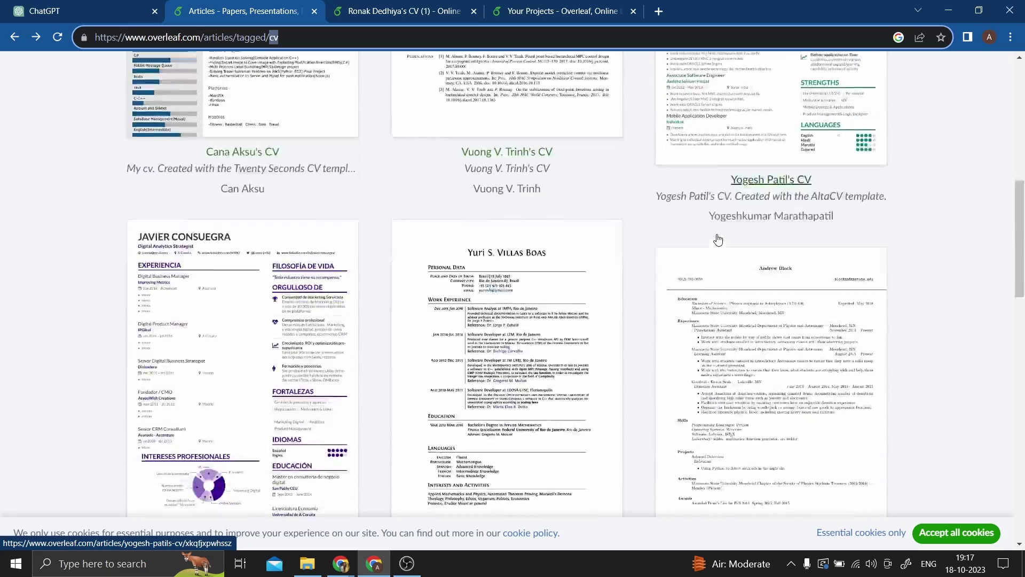
{"action": "scroll", "coordinate": [718, 240], "scroll_direction": "down", "scroll_amount": 10}
{"action": "scroll", "coordinate": [718, 240], "scroll_direction": "up", "scroll_amount": 17}
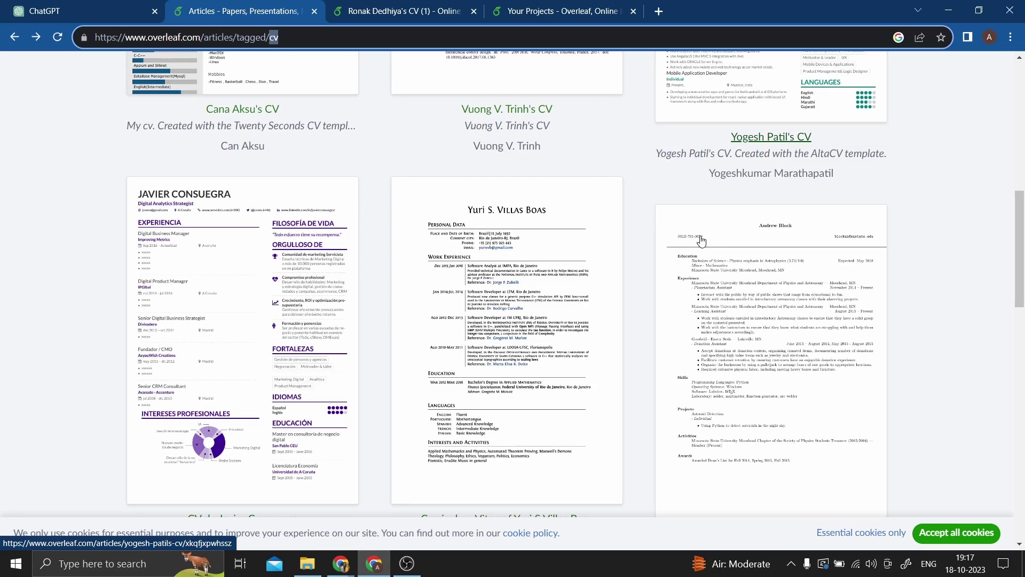
{"action": "scroll", "coordinate": [506, 315], "scroll_direction": "down", "scroll_amount": 5}
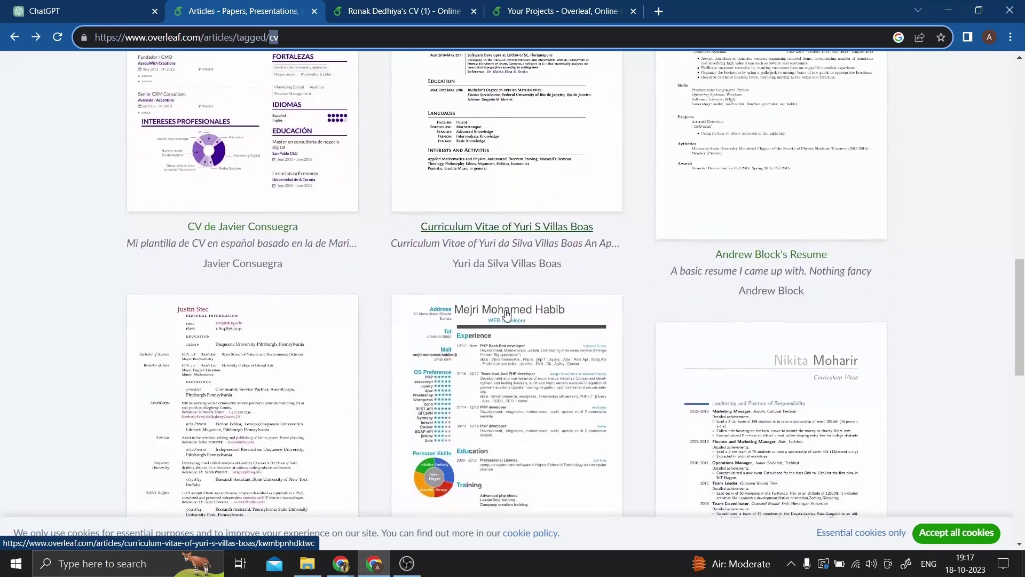
{"action": "scroll", "coordinate": [506, 315], "scroll_direction": "up", "scroll_amount": 6}
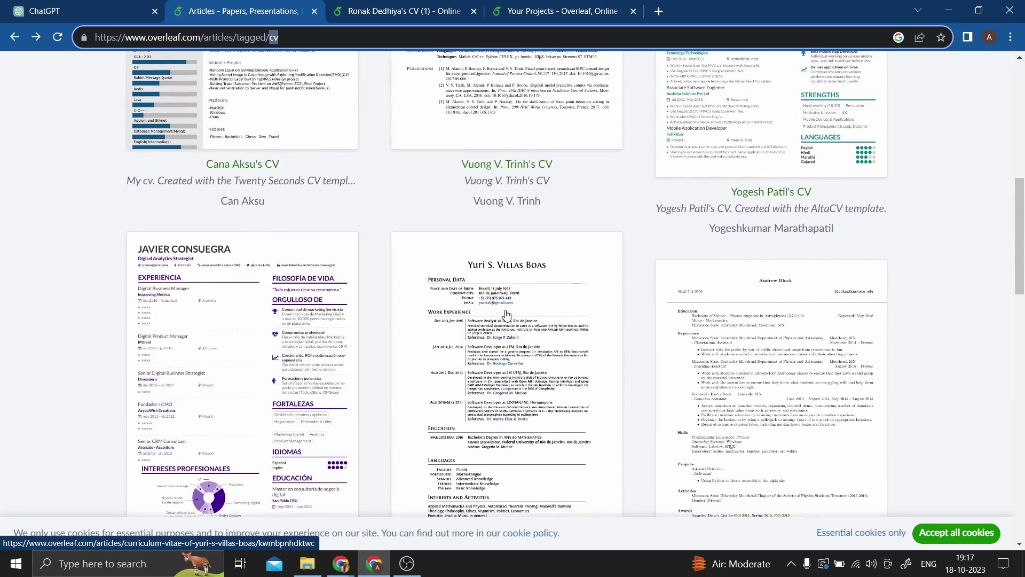
{"action": "scroll", "coordinate": [507, 315], "scroll_direction": "up", "scroll_amount": 8}
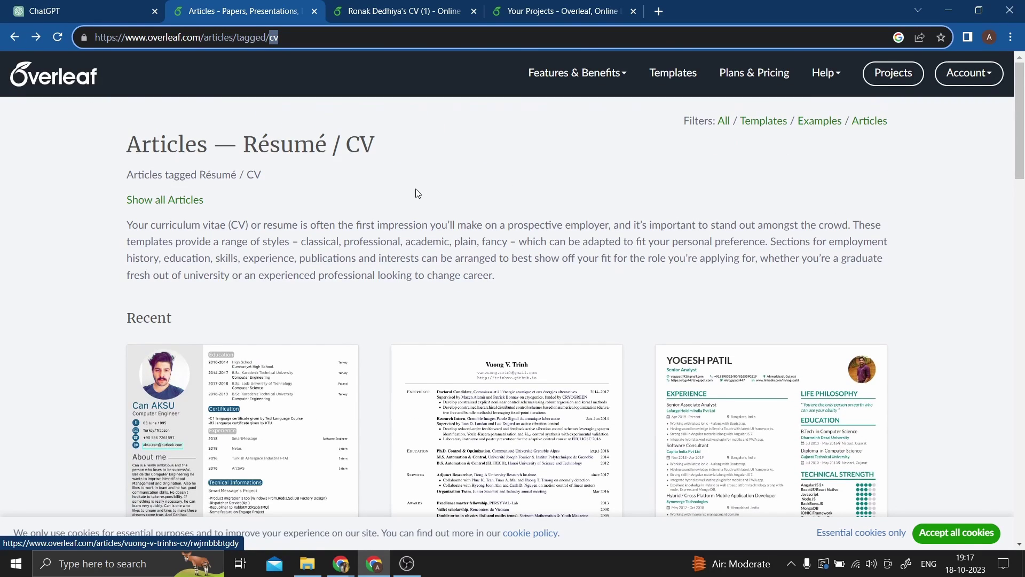
{"action": "left_click", "coordinate": [425, 7]}
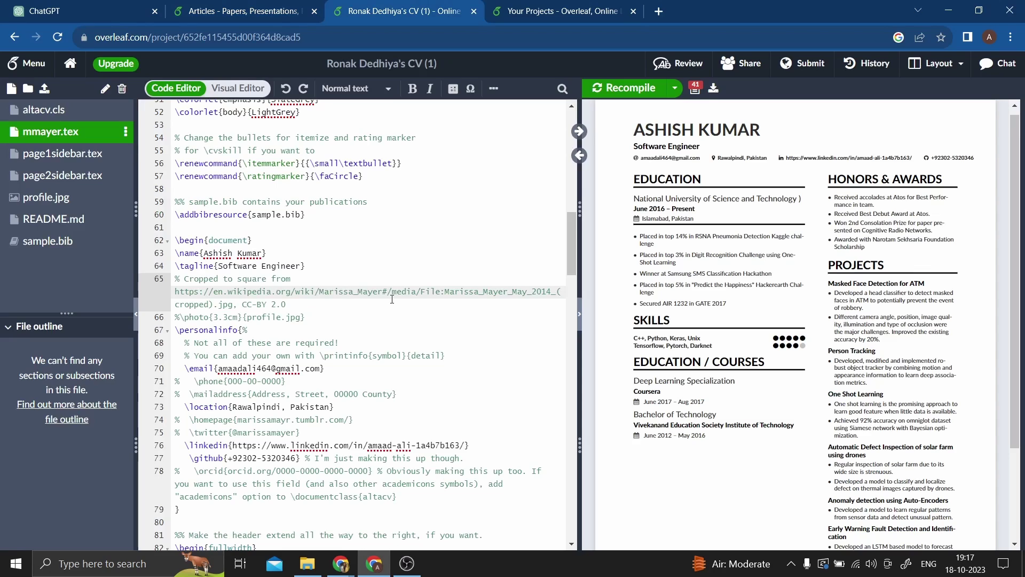
- Switch from Overleaf to the empty GPT-3.5 chat in ChatGPT
{"action": "left_click", "coordinate": [135, 7]}
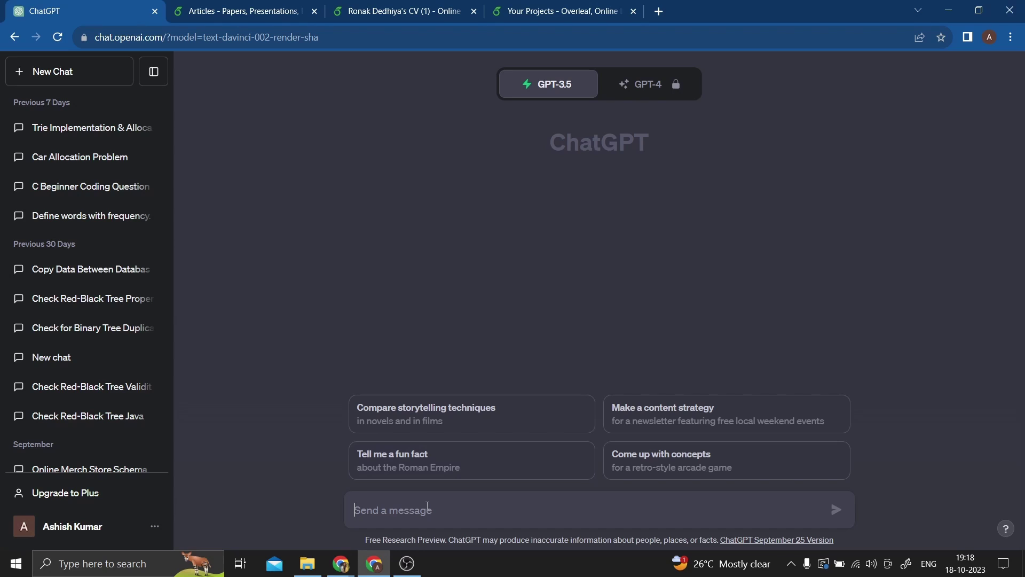
- Paste and send a prompt asking for a Connect project resume description with its technologies
{"action": "type", "text": "I have made a project for my resume called Connect, which is a social media website that uses algorithm to check if two people have similar tastes, like from spotify list if enough songs are similar between two people they connect and can talk, similar for movies etc. Write a good description for this project along with technologies"}
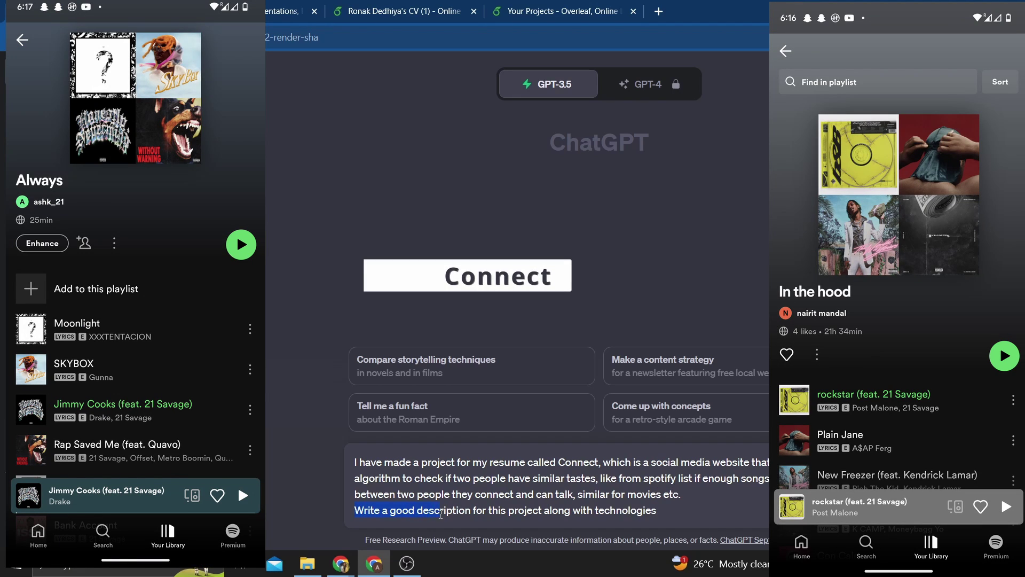
{"action": "left_click_drag", "start_coordinate": [487, 511], "coordinate": [573, 511]}
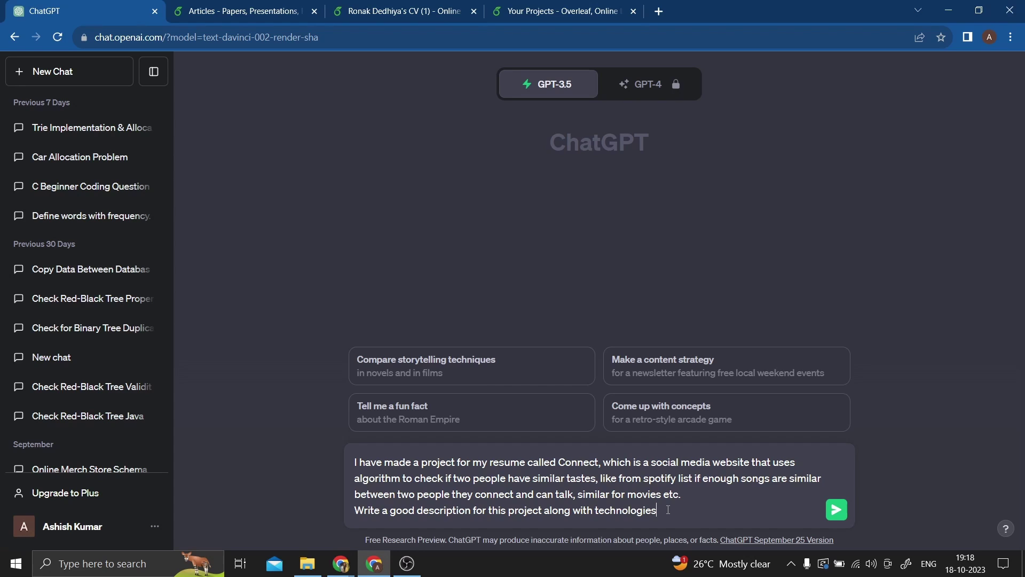
{"action": "key", "text": "Return"}
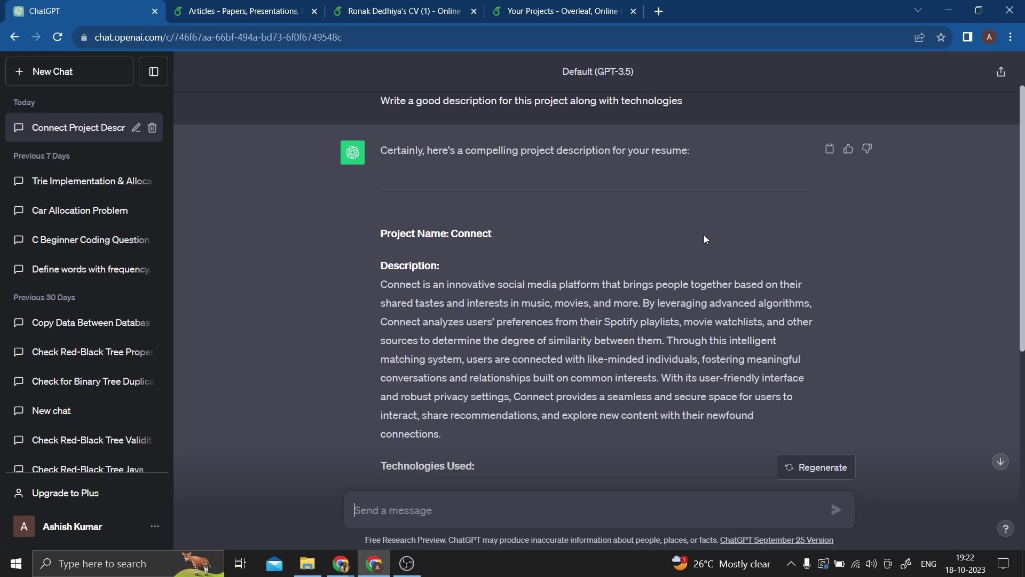
- Read through ChatGPT's Connect description and technologies list, from React.js to Heroku
{"action": "scroll", "coordinate": [704, 238], "scroll_direction": "down", "scroll_amount": 4}
{"action": "scroll", "coordinate": [705, 234], "scroll_direction": "down", "scroll_amount": 3}
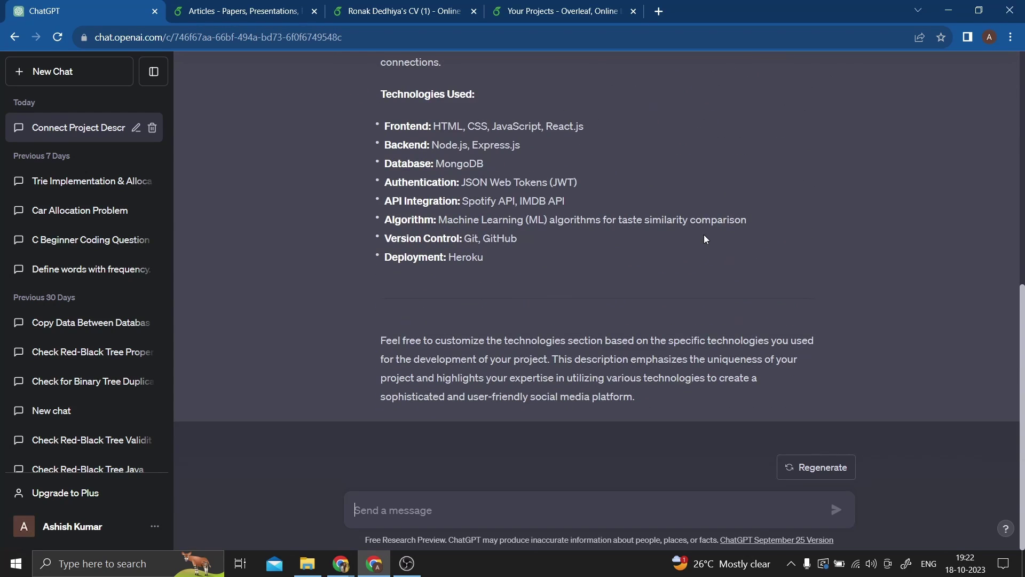
{"action": "scroll", "coordinate": [638, 303], "scroll_direction": "up", "scroll_amount": 3}
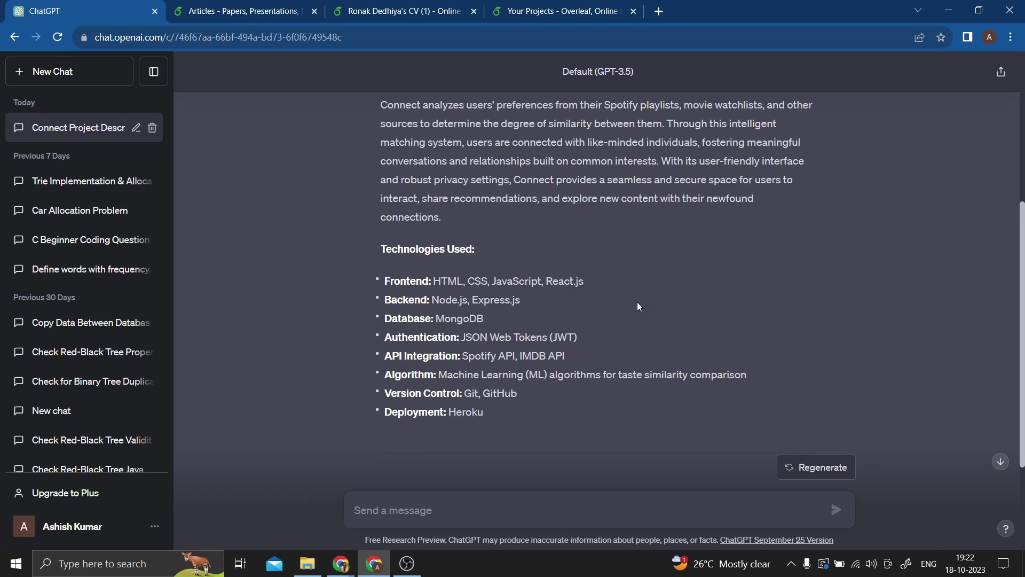
{"action": "scroll", "coordinate": [640, 306], "scroll_direction": "up", "scroll_amount": 5}
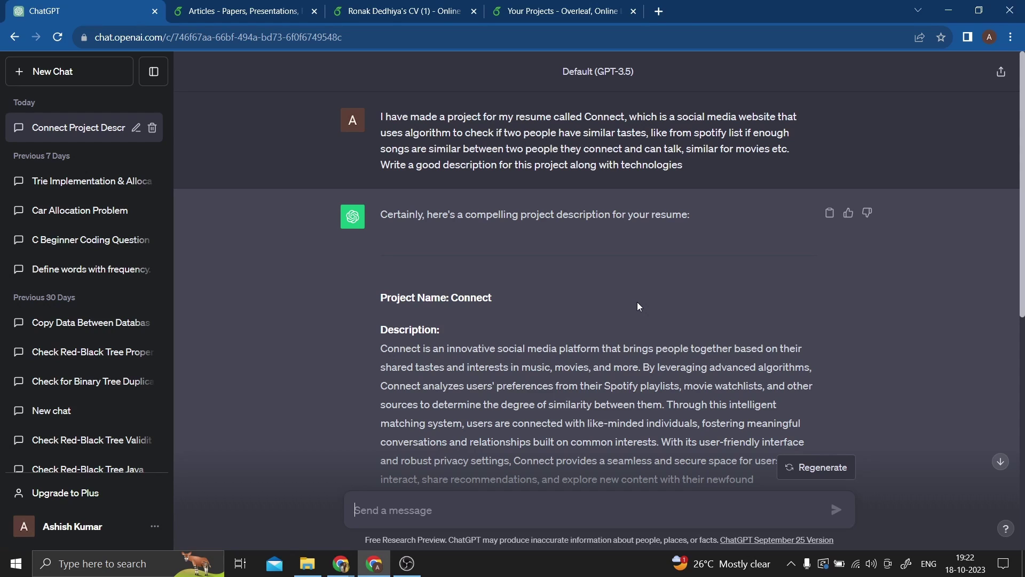
{"action": "scroll", "coordinate": [639, 306], "scroll_direction": "down", "scroll_amount": 8}
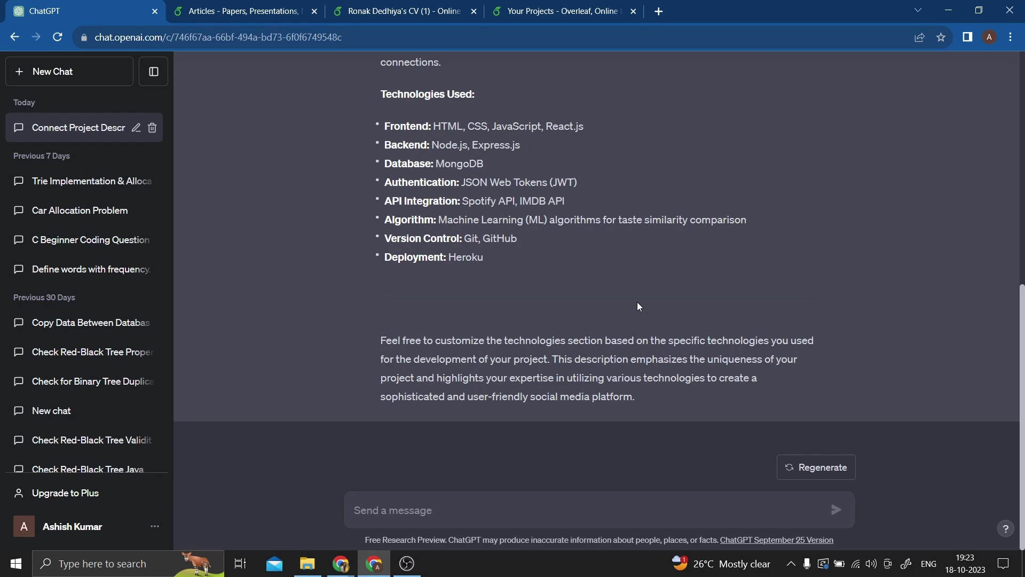
{"action": "scroll", "coordinate": [636, 306], "scroll_direction": "up", "scroll_amount": 2}
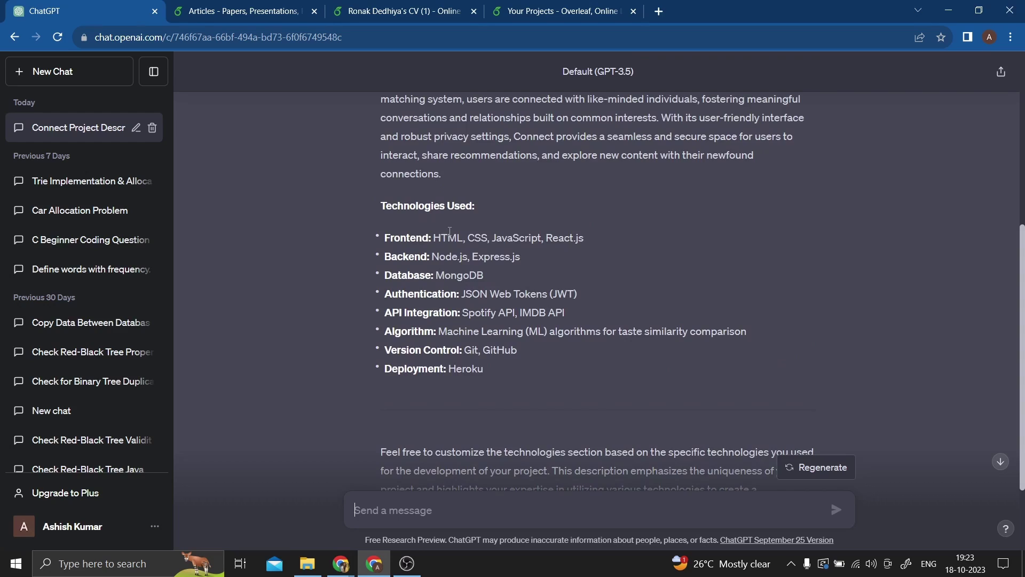
{"action": "left_click", "coordinate": [386, 11]}
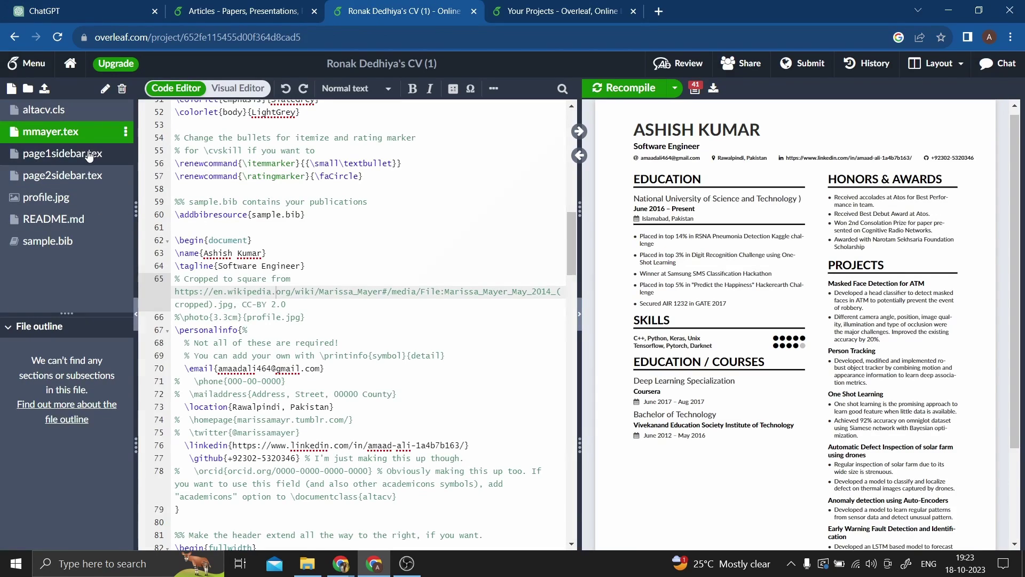
- Review the Honors & Awards and Projects entries in page1sidebar.tex
{"action": "left_click", "coordinate": [63, 153]}
{"action": "scroll", "coordinate": [292, 246], "scroll_direction": "down", "scroll_amount": 10}
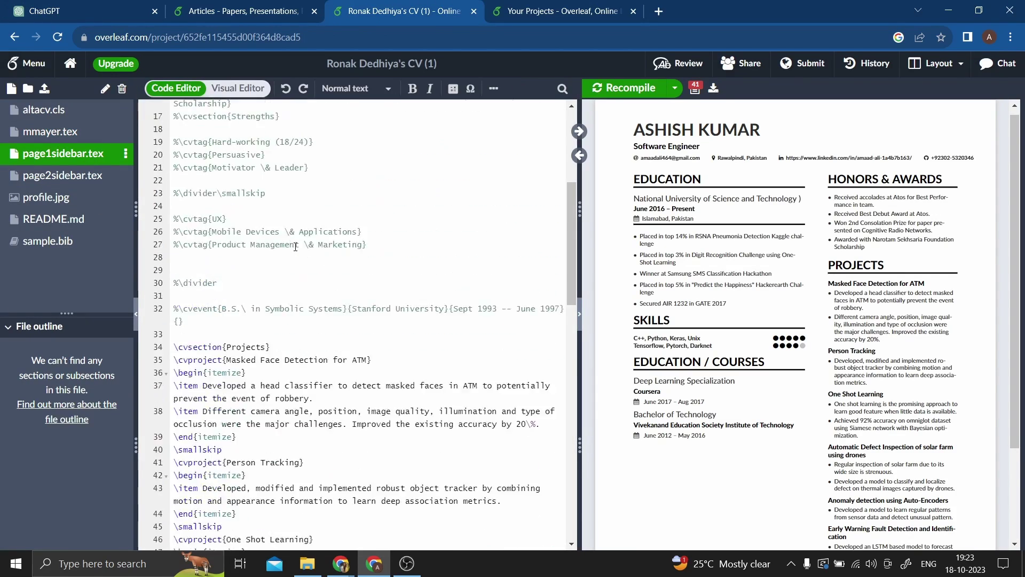
{"action": "scroll", "coordinate": [295, 246], "scroll_direction": "up", "scroll_amount": 4}
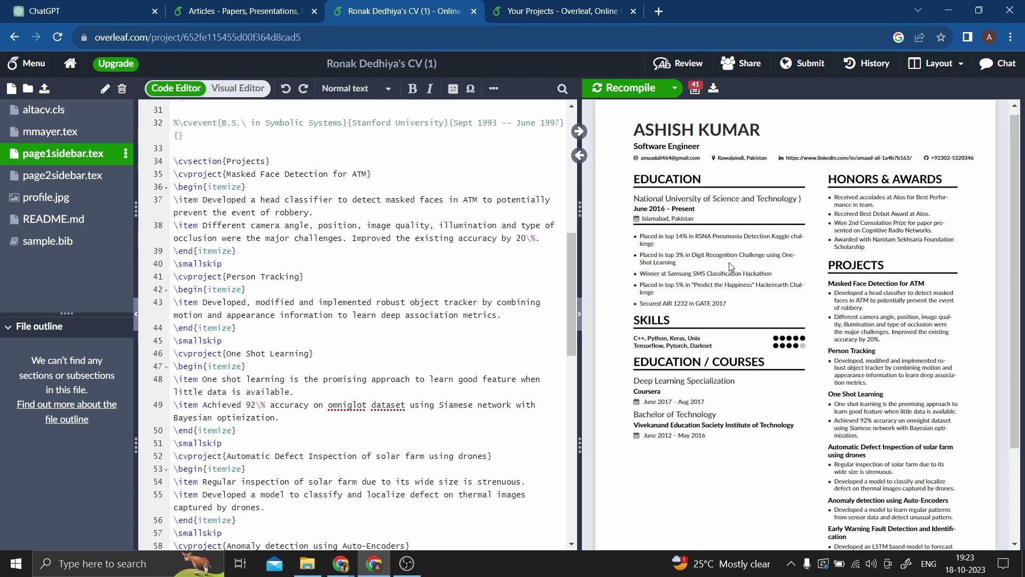
{"action": "scroll", "coordinate": [446, 221], "scroll_direction": "up", "scroll_amount": 8}
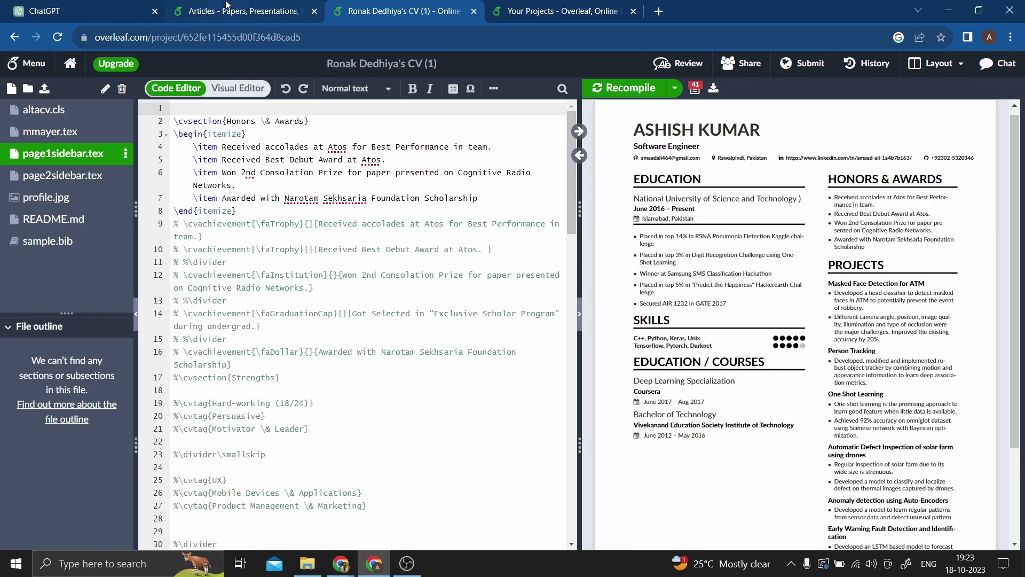
{"action": "left_click", "coordinate": [64, 11]}
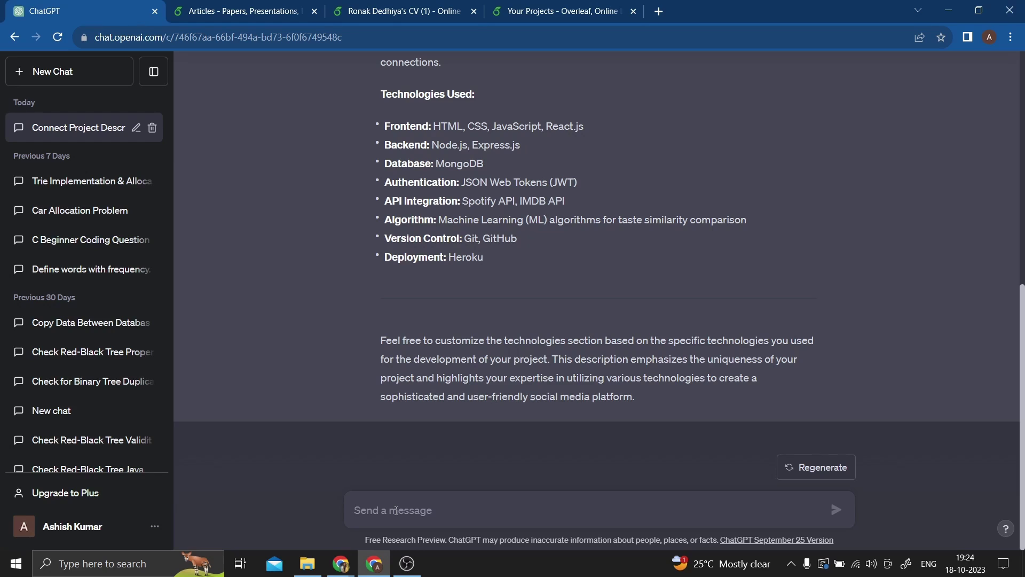
- Ask ChatGPT to optimize the Connect description with Software Engineer interview keywords
{"action": "type", "text": "Make it more "}
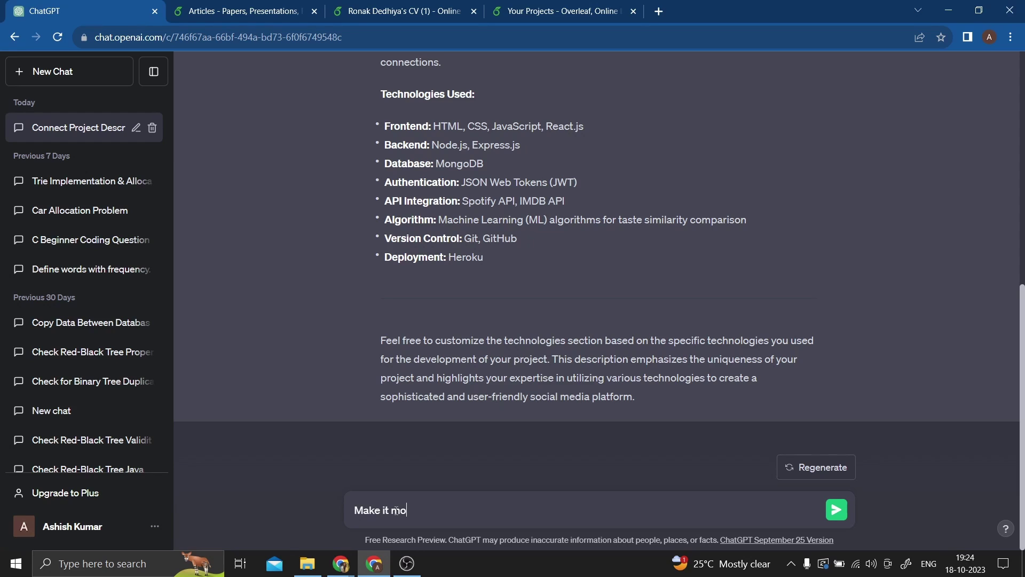
{"action": "type", "text": "optimal for select"}
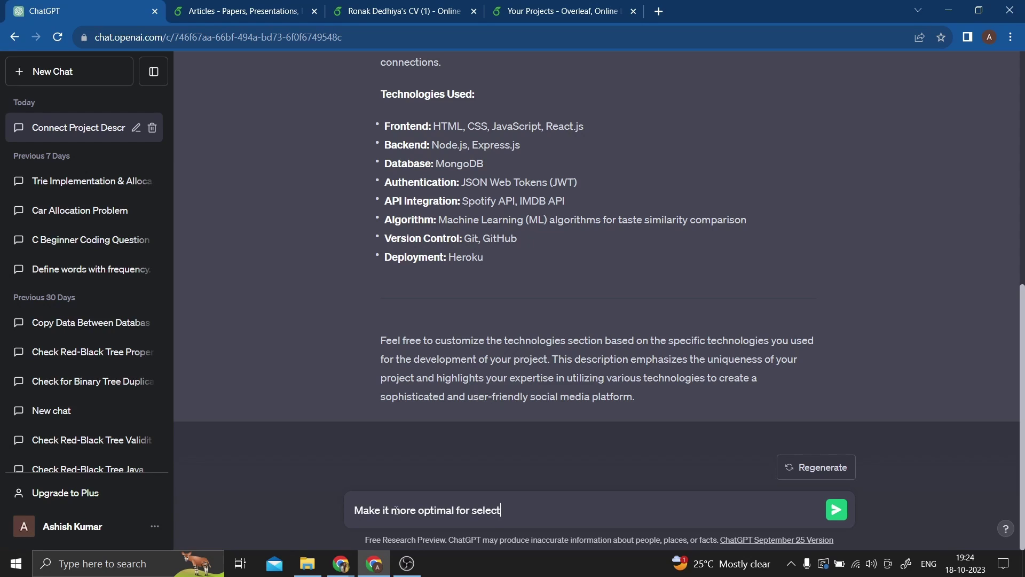
{"action": "type", "text": "ion of interview for Software Engineer, use relevant keywords"}
{"action": "key", "text": "Return"}
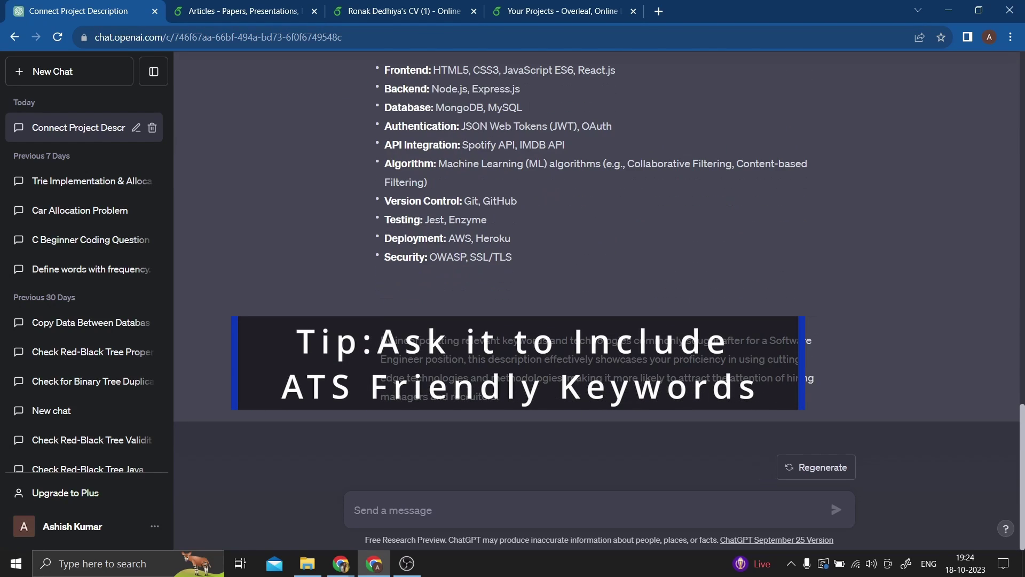
{"action": "scroll", "coordinate": [597, 267], "scroll_direction": "up", "scroll_amount": 2}
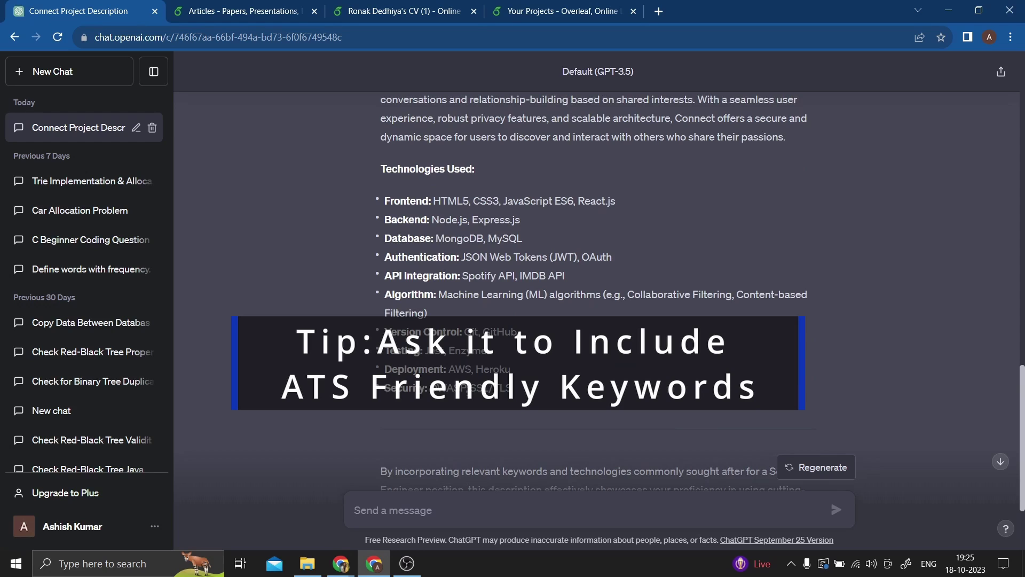
{"action": "scroll", "coordinate": [467, 392], "scroll_direction": "up", "scroll_amount": 4}
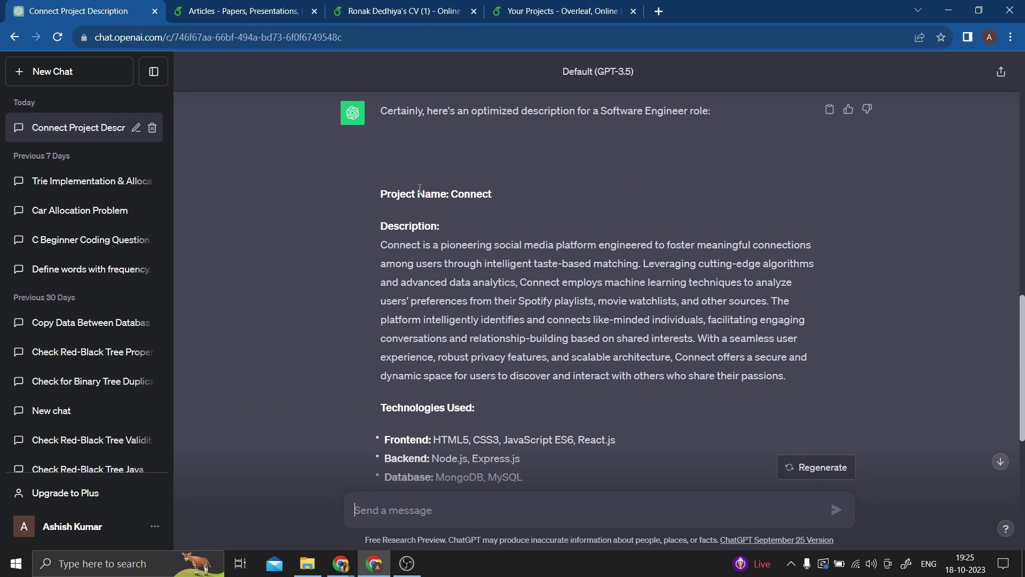
{"action": "left_click", "coordinate": [405, 15]}
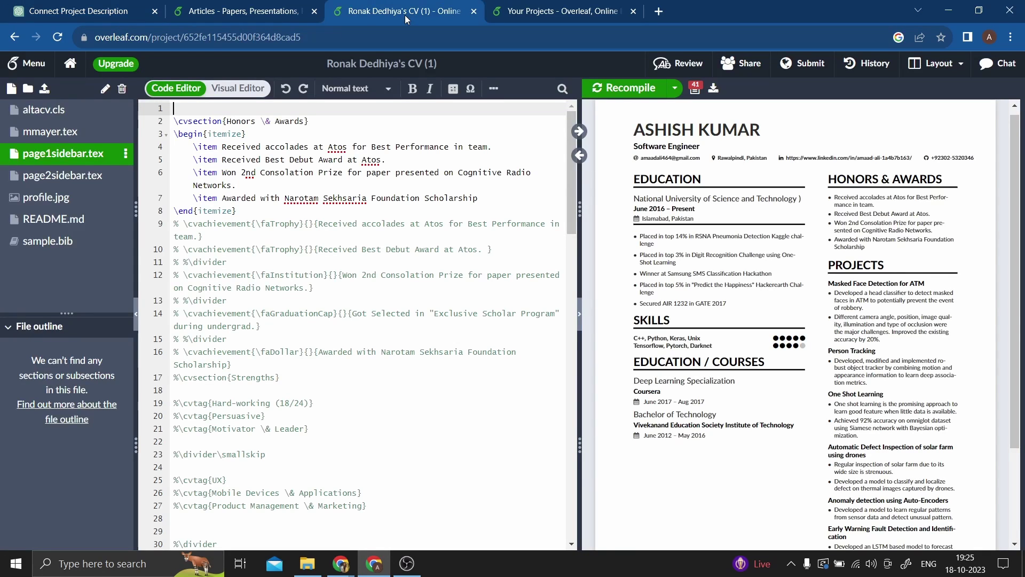
{"action": "left_click", "coordinate": [120, 5]}
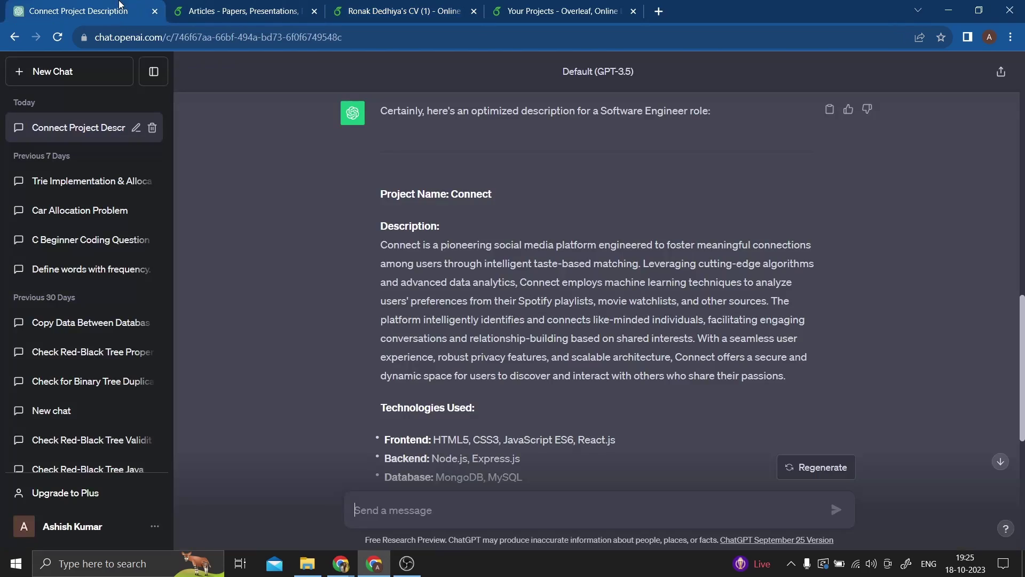